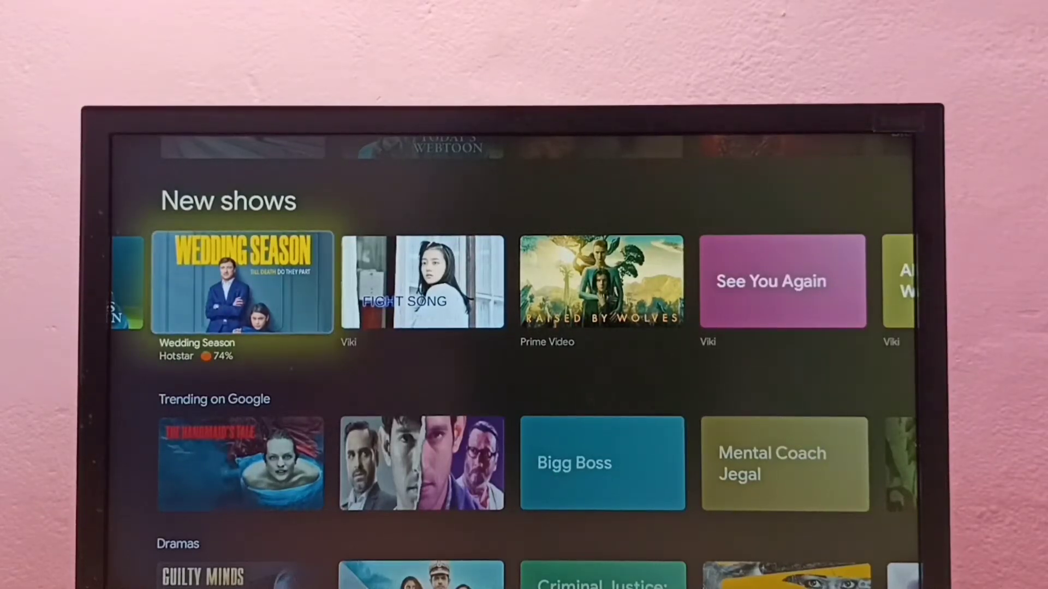
- Move from the Shows tab to the Apps tab and highlight the YouTube tile
key("Up")
key("Up")
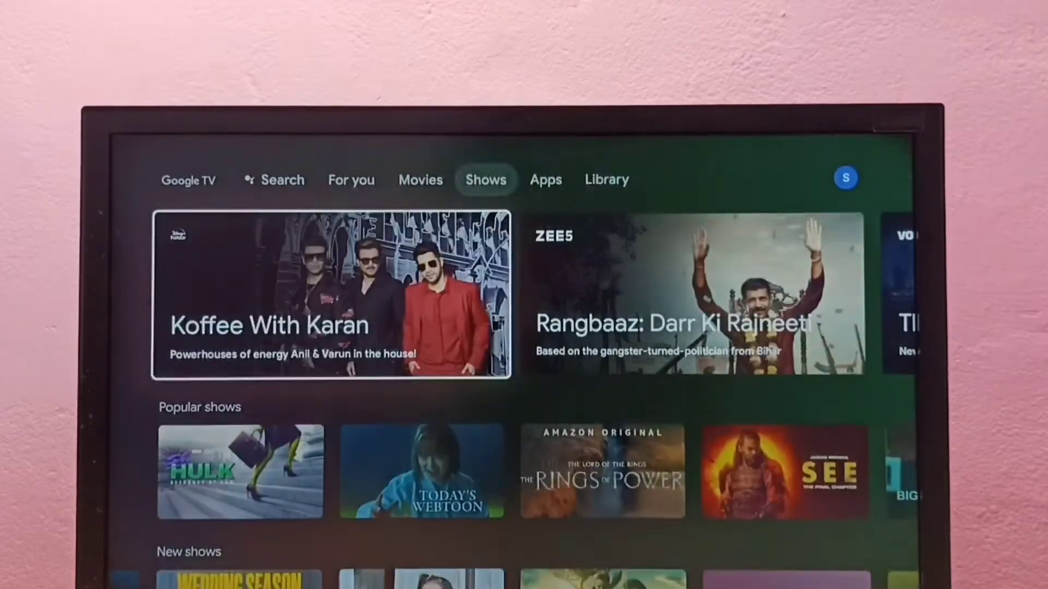
key("Up")
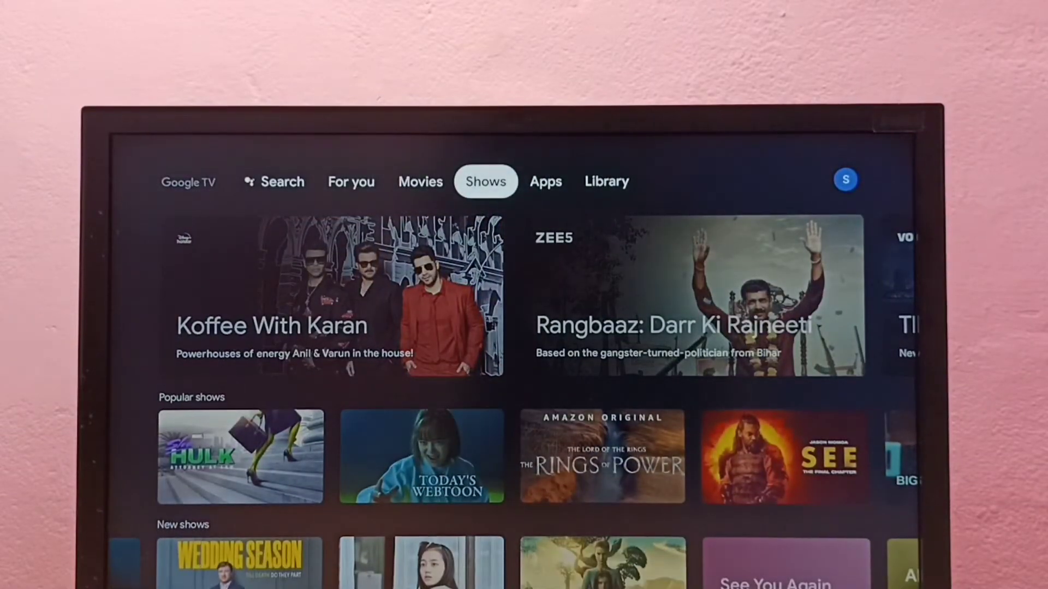
key("Right")
key("Down")
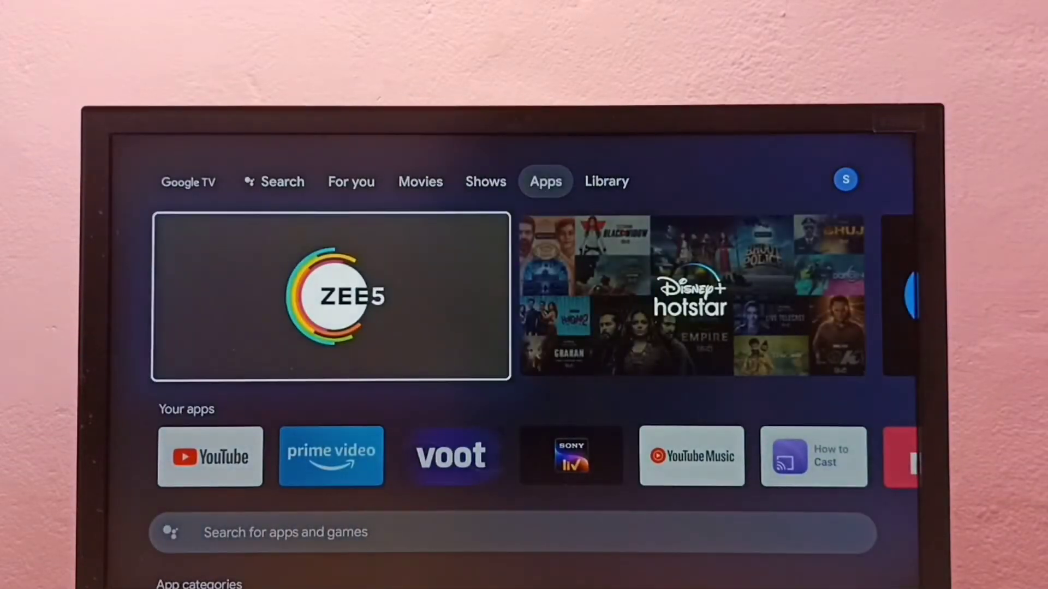
key("Down")
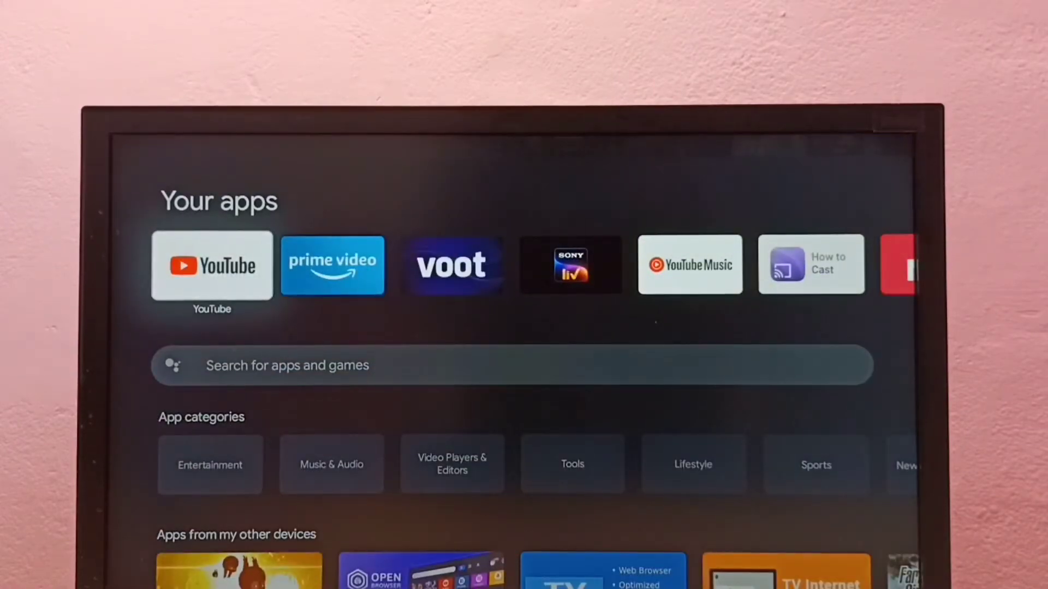
- Launch YouTube and go down the sidebar into Settings toward the Restricted mode category
key("Return")
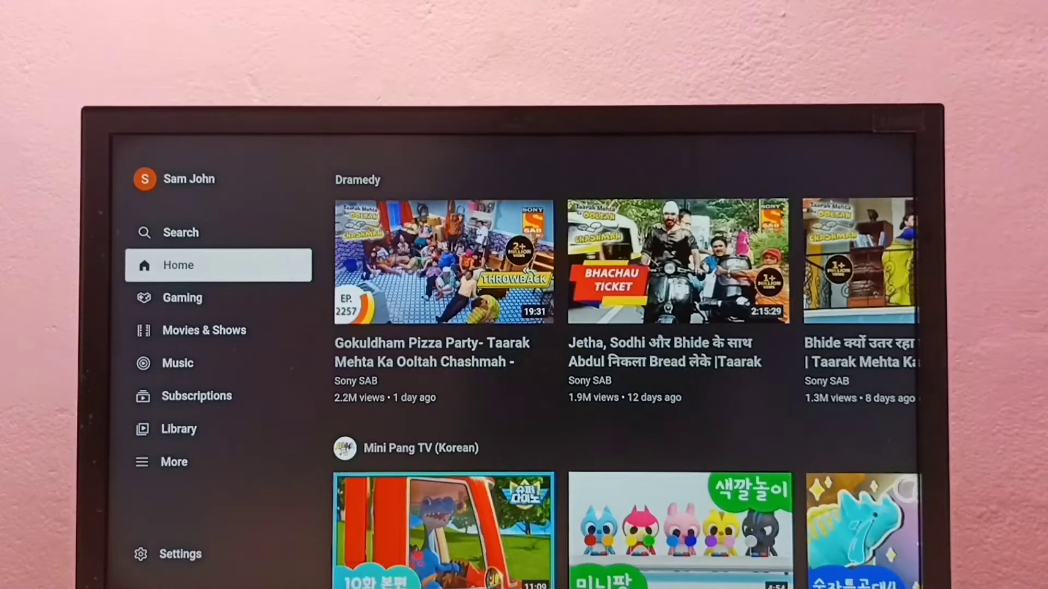
key("Down")
key("Down")
key("Down")
key("Down")
key("Down")
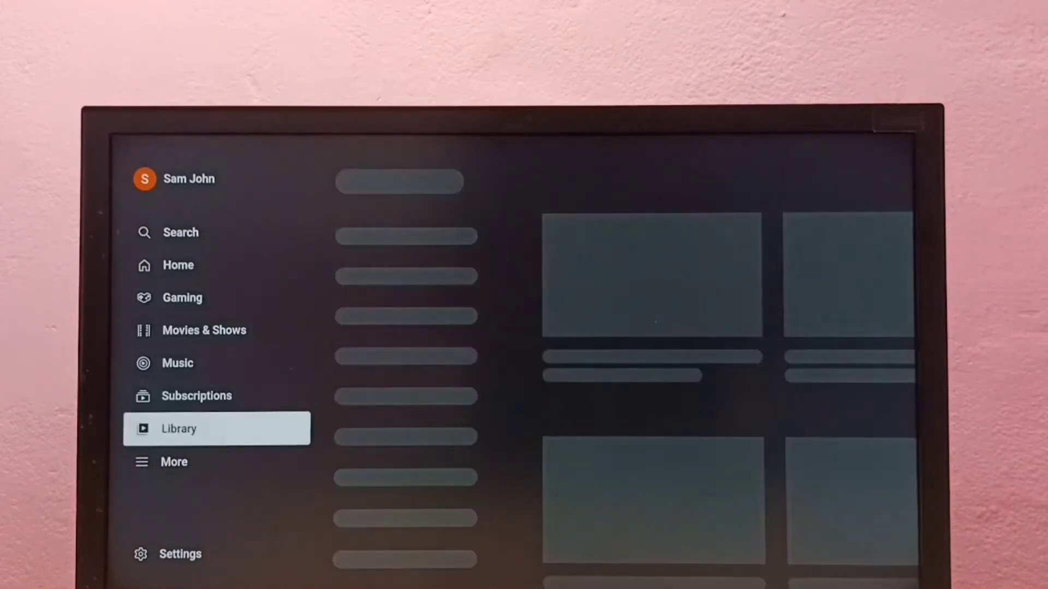
key("Down")
key("Down")
key("Right")
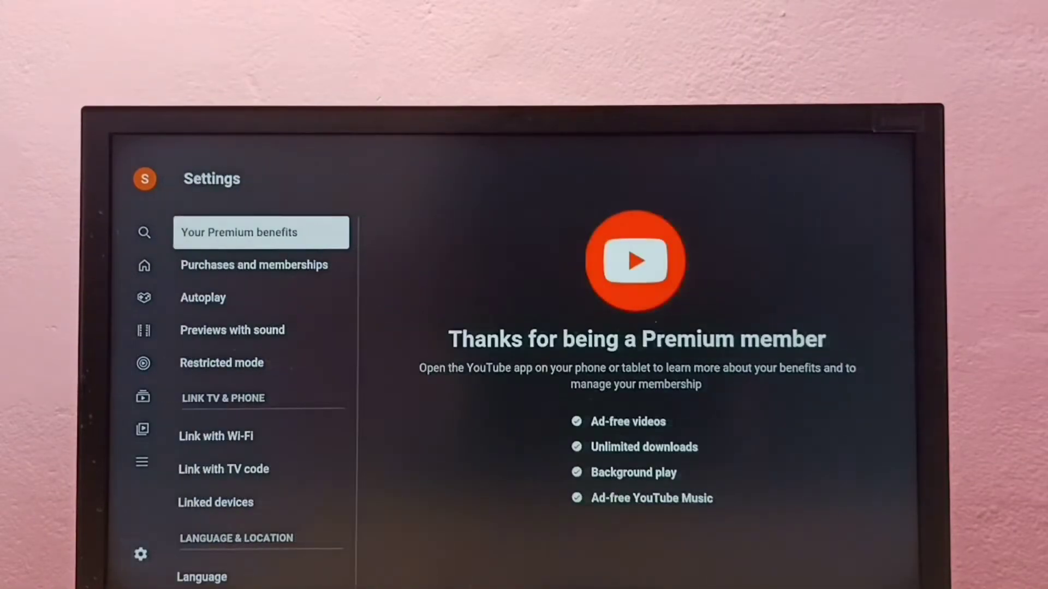
key("Down")
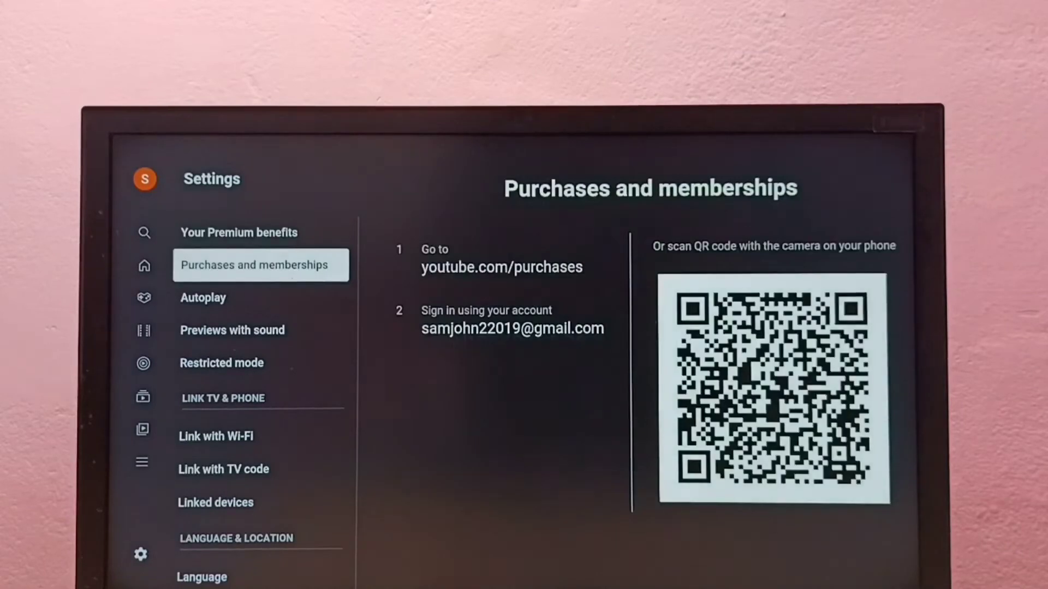
key("Down")
key("Down")
key("Down")
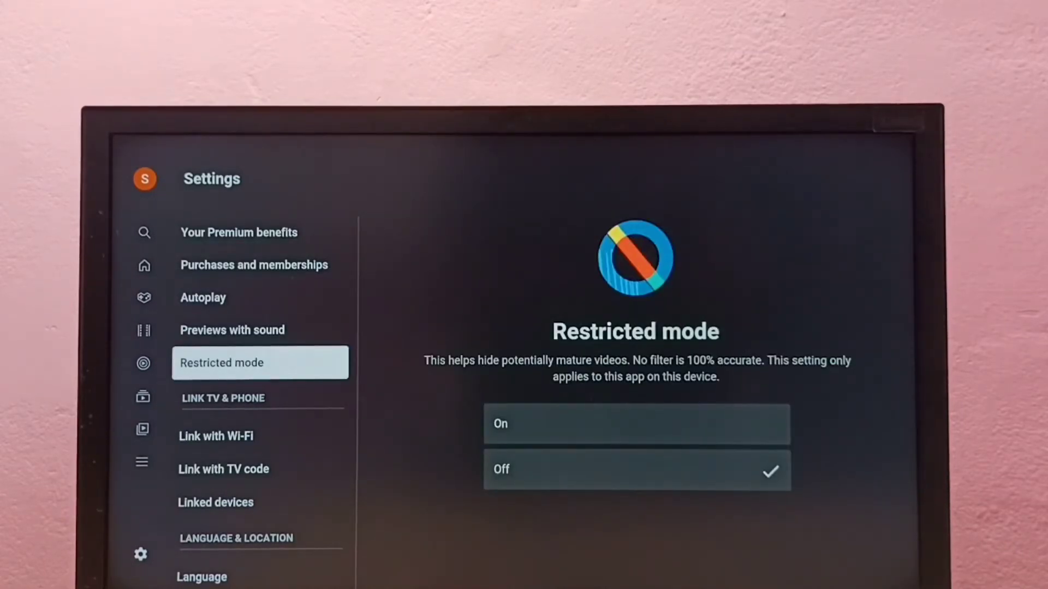
- Move focus into the Restricted mode pane's On/Off choices
key("Right")
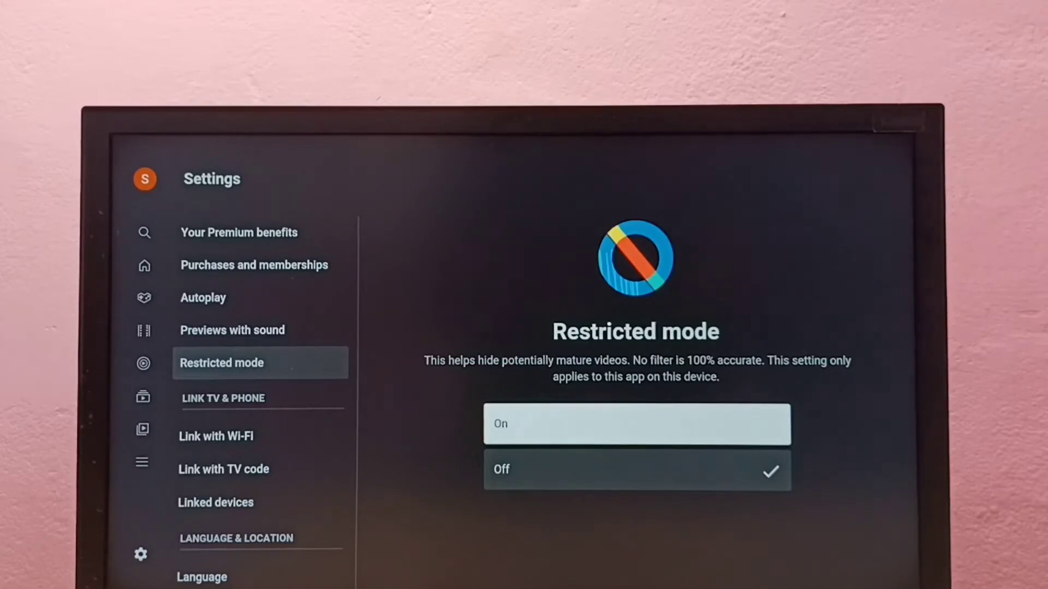
- Turn Restricted mode On, then set it back to Off
key("Return")
key("Down")
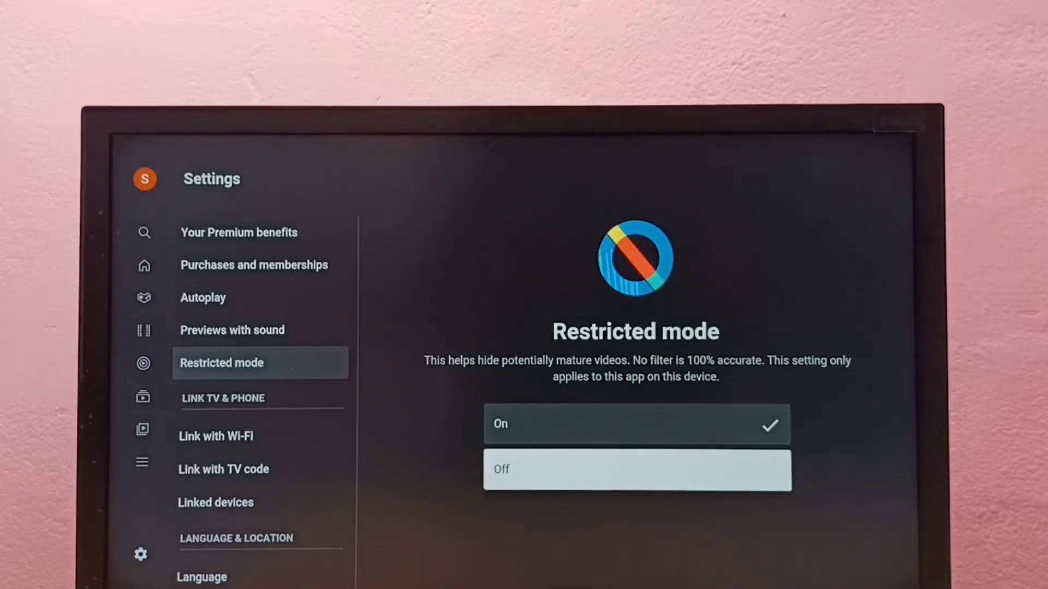
key("Return")
key("Up")
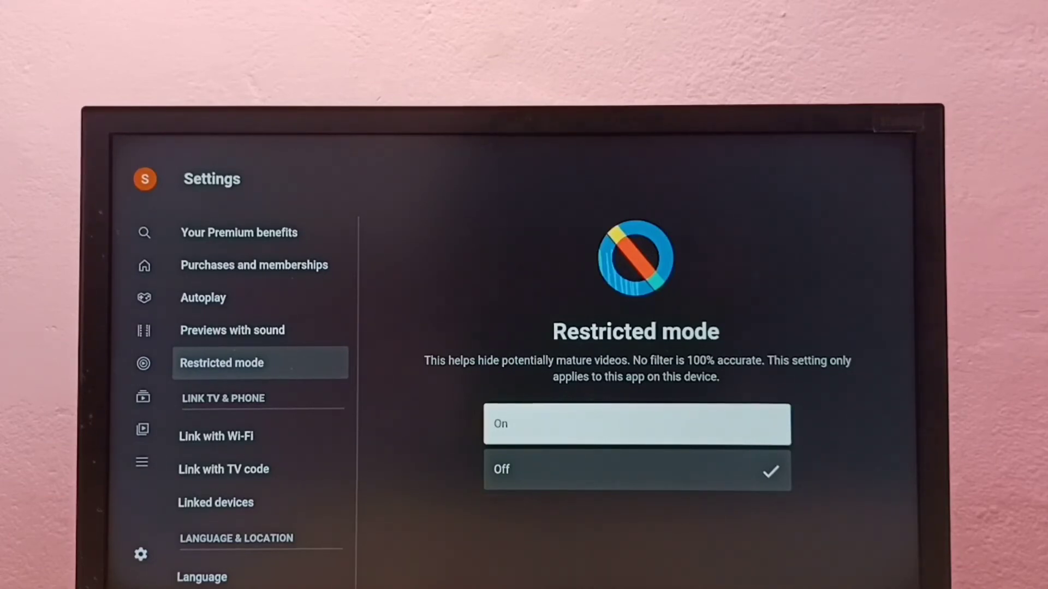
- Back out of Settings to the YouTube Home feed
key("Left")
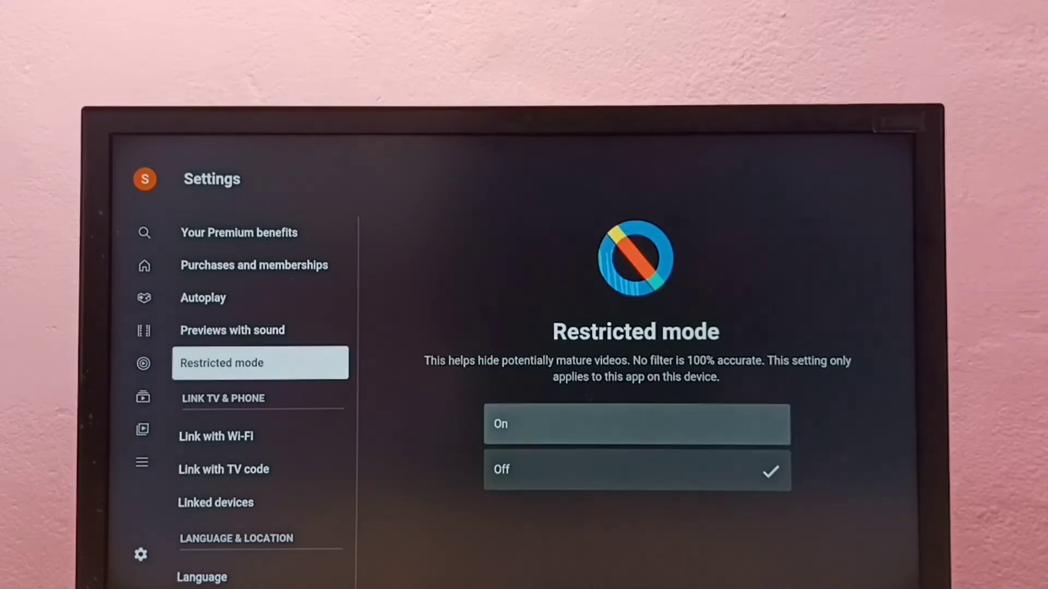
key("Left")
key("Escape")
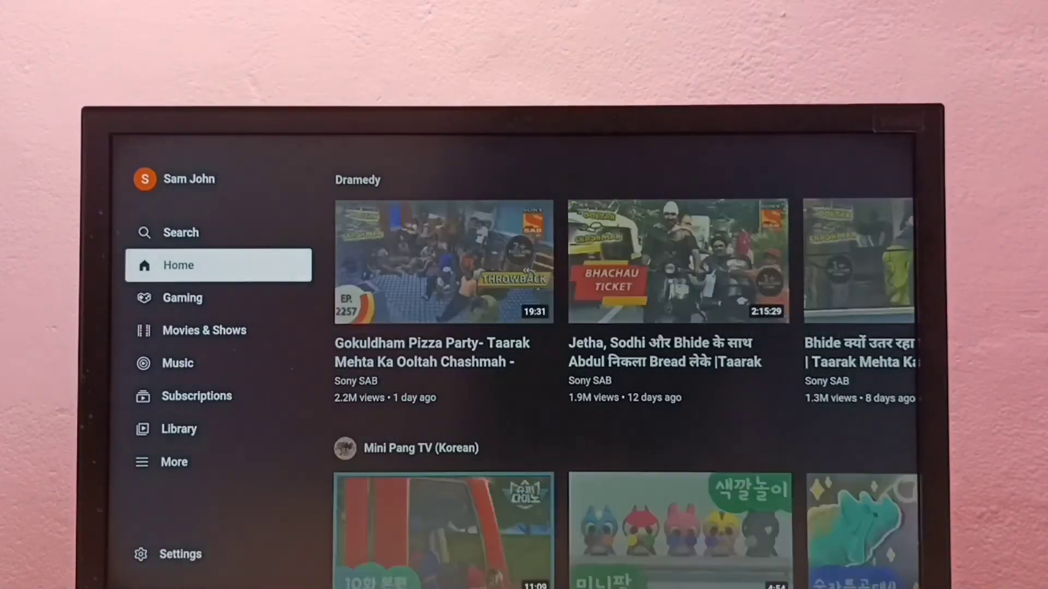